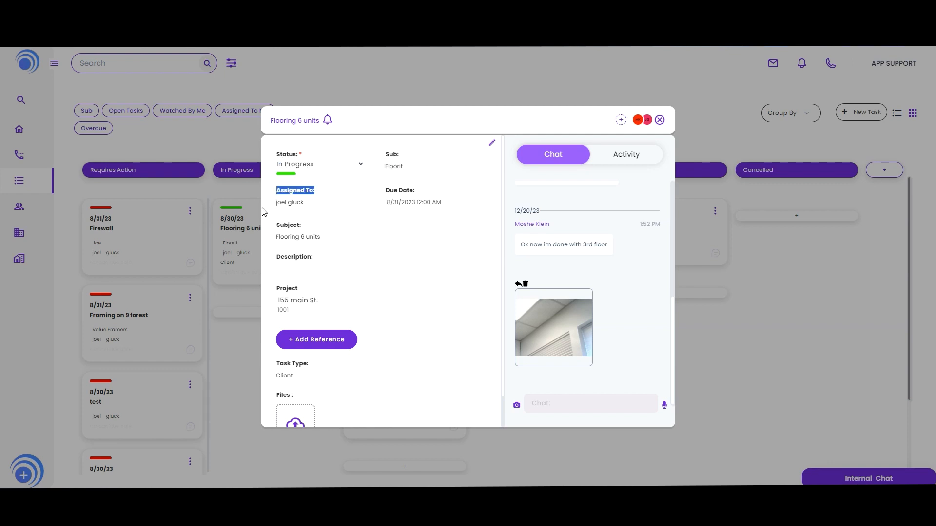
pyautogui.click(311, 191)
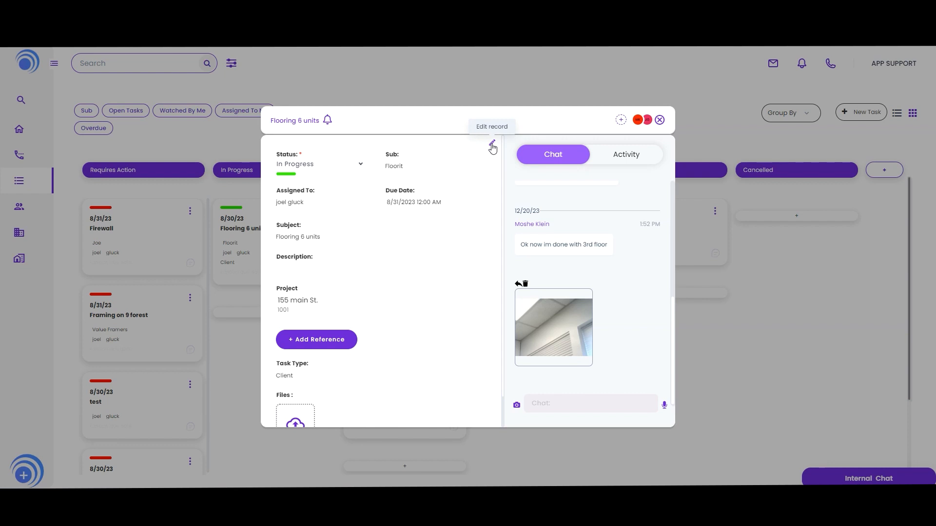
pyautogui.click(492, 145)
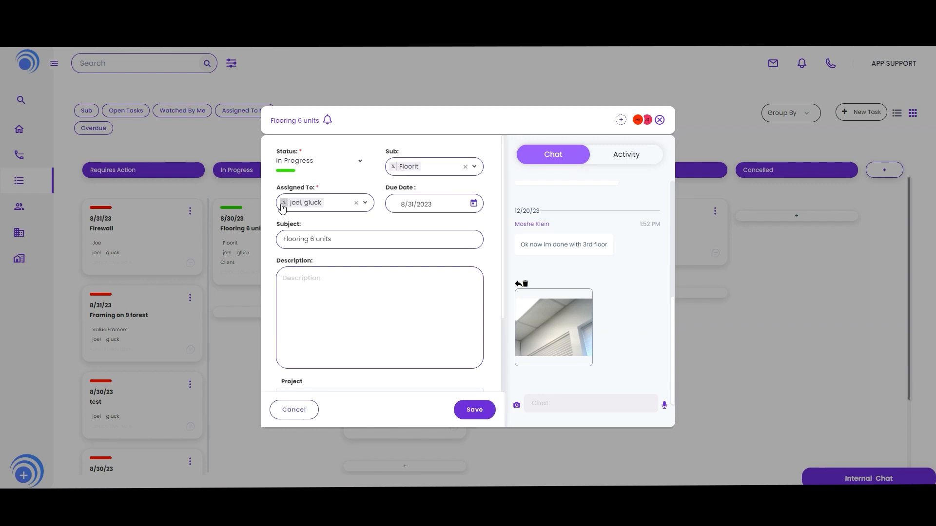
pyautogui.click(356, 203)
pyautogui.click(365, 202)
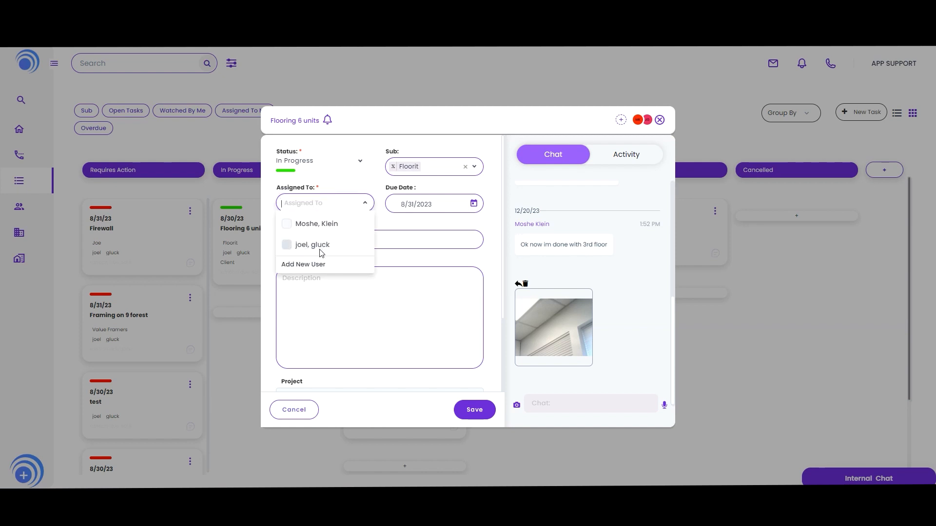
pyautogui.tripleClick(308, 190)
pyautogui.click(659, 121)
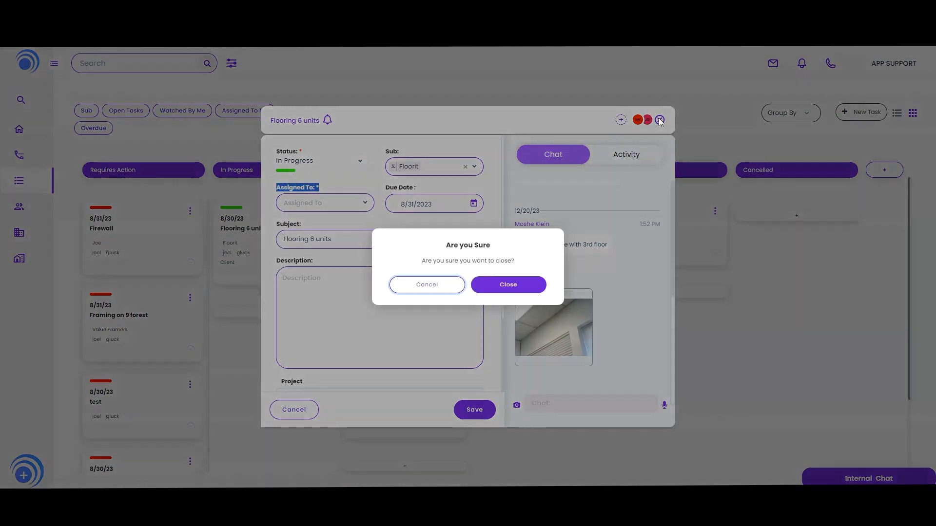
pyautogui.click(507, 285)
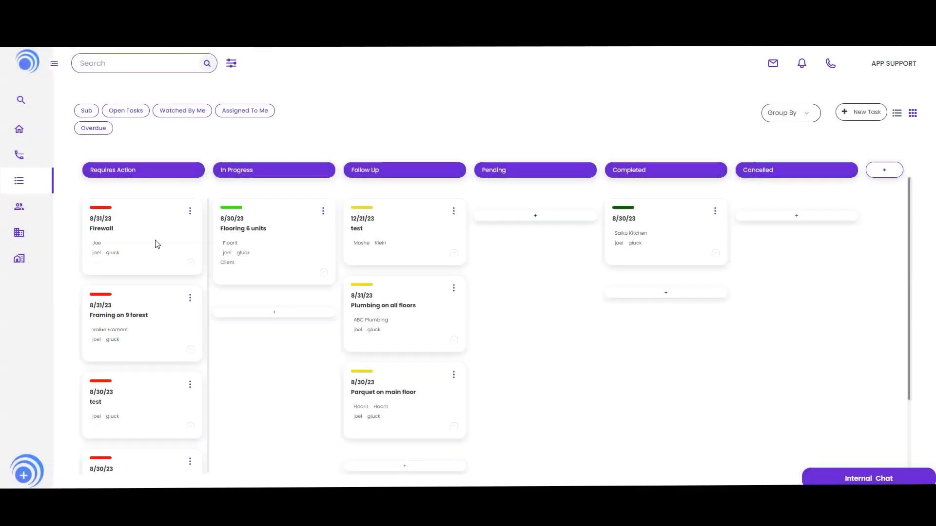
# - Open a new call log form on the Call Log page and examine its fields, closing it without saving
pyautogui.click(17, 156)
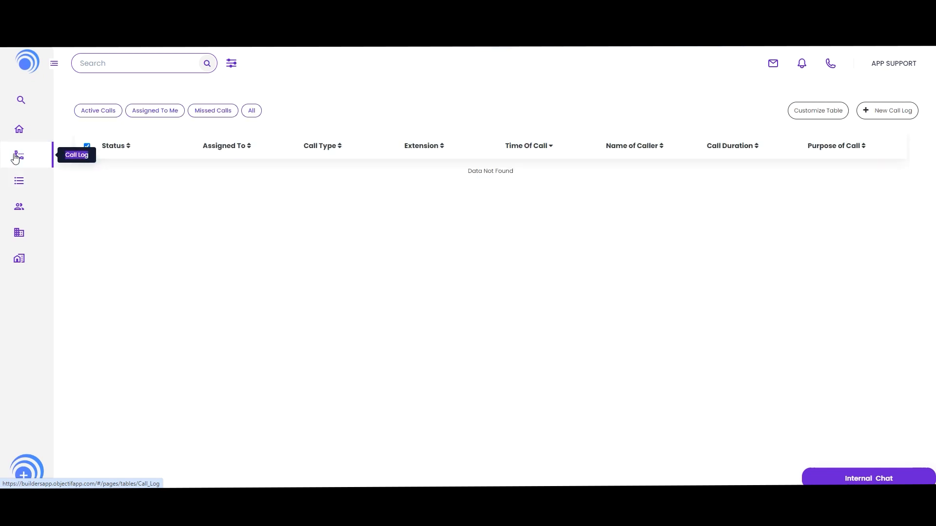
pyautogui.click(888, 110)
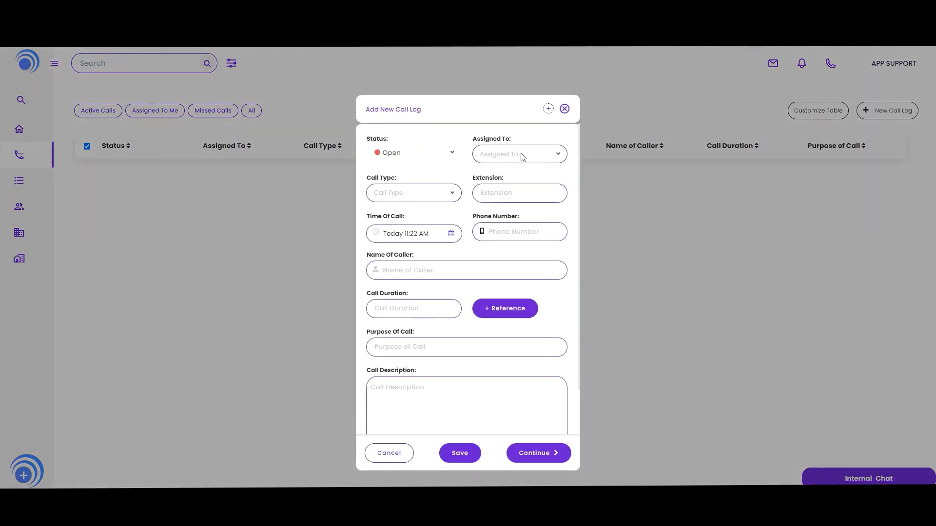
pyautogui.click(522, 155)
pyautogui.click(420, 197)
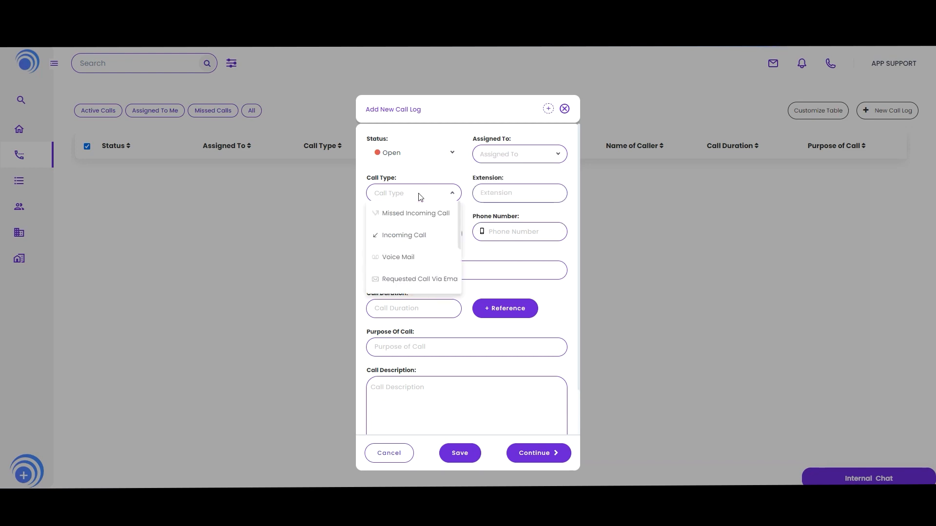
pyautogui.click(496, 194)
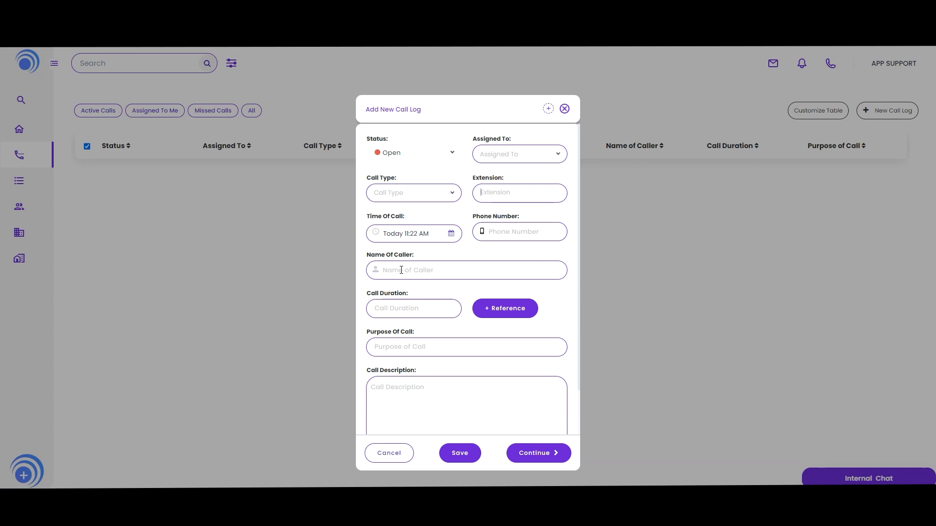
pyautogui.click(563, 111)
pyautogui.click(506, 285)
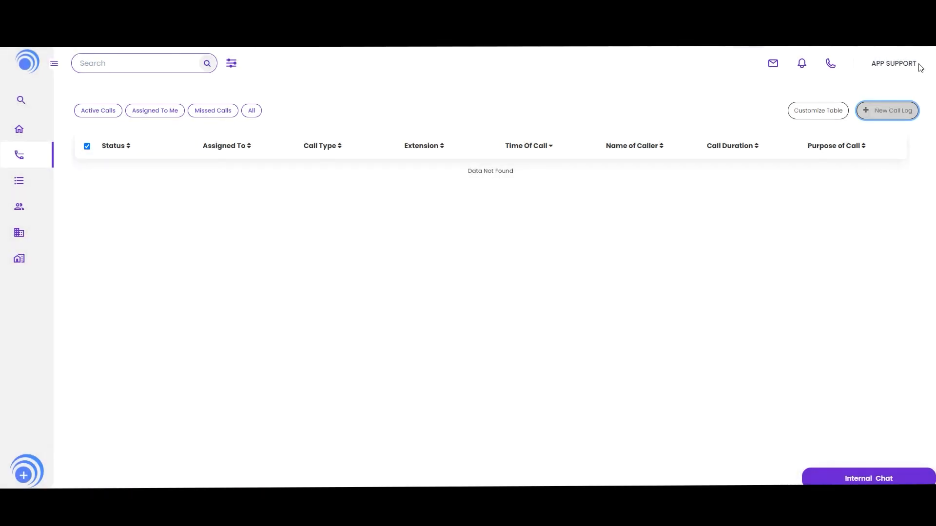
# - Open Settings, filter the table list for call, and edit the Call Log table
pyautogui.click(890, 68)
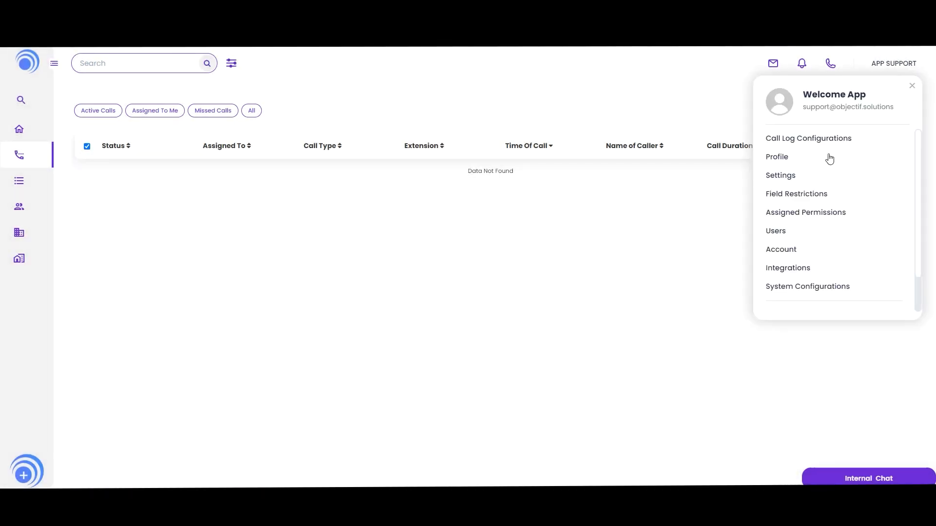
pyautogui.click(796, 177)
pyautogui.write('call')
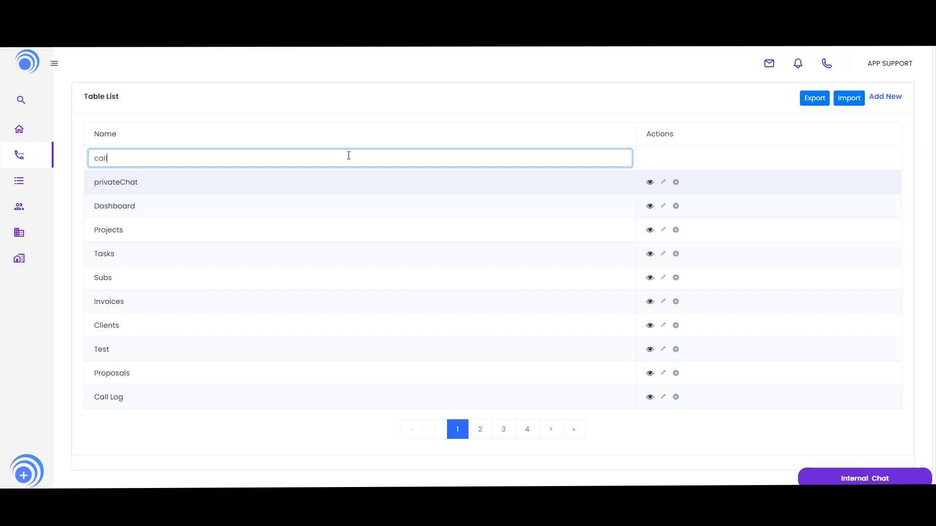
pyautogui.click(666, 182)
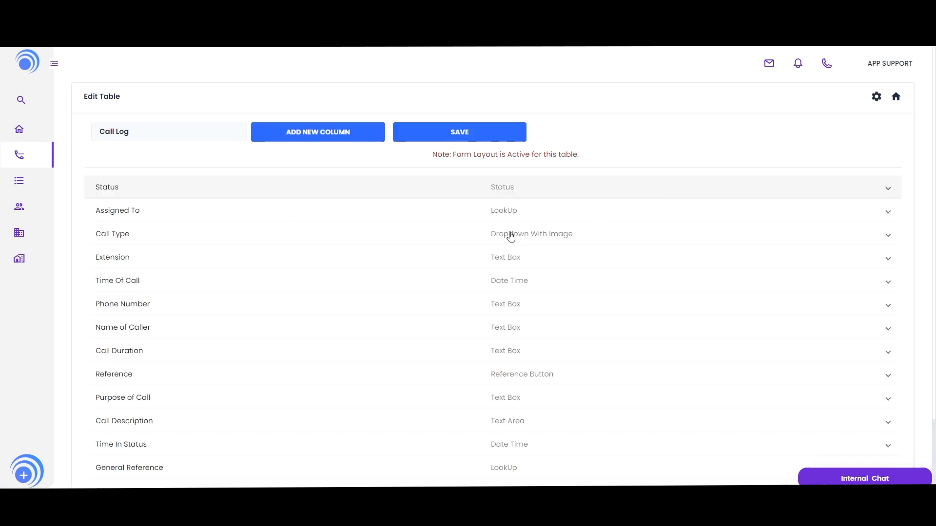
# - Add a new column labelled Sub with internal name sub and set its type to LookUp
pyautogui.click(312, 136)
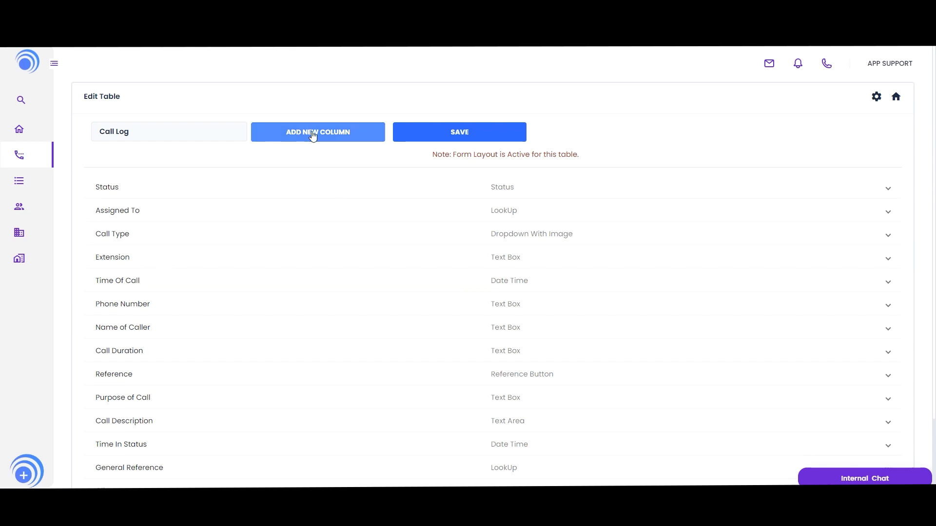
pyautogui.click(313, 136)
pyautogui.scroll(-3, 425, 306)
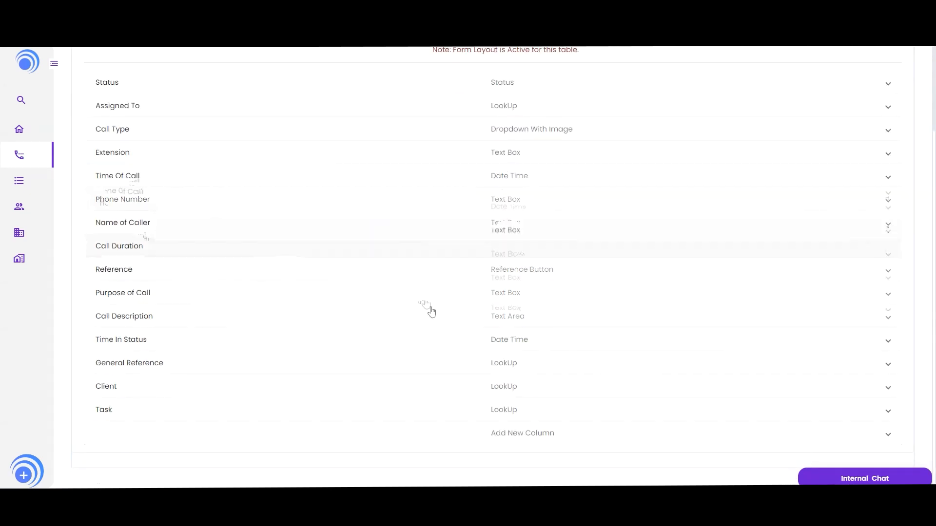
pyautogui.click(478, 433)
pyautogui.scroll(-2, 475, 430)
pyautogui.click(175, 383)
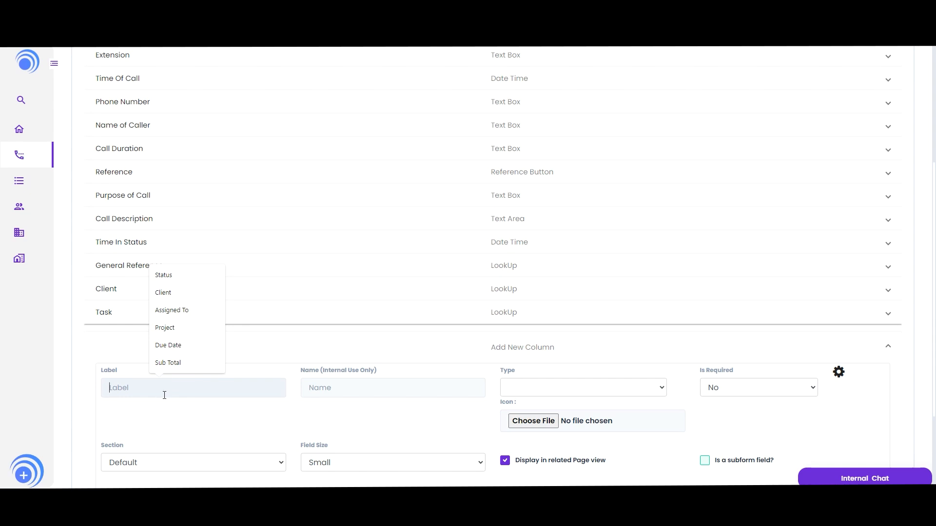
pyautogui.write('Sub')
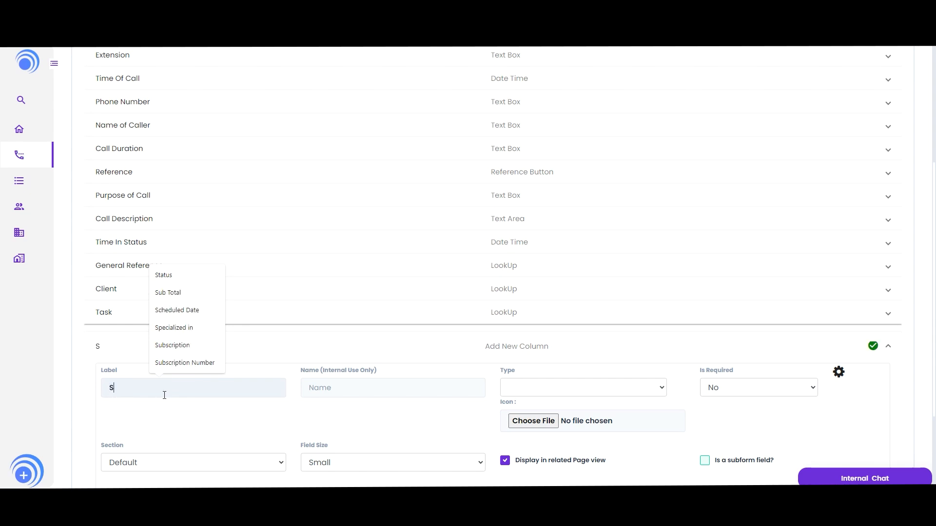
pyautogui.click(362, 393)
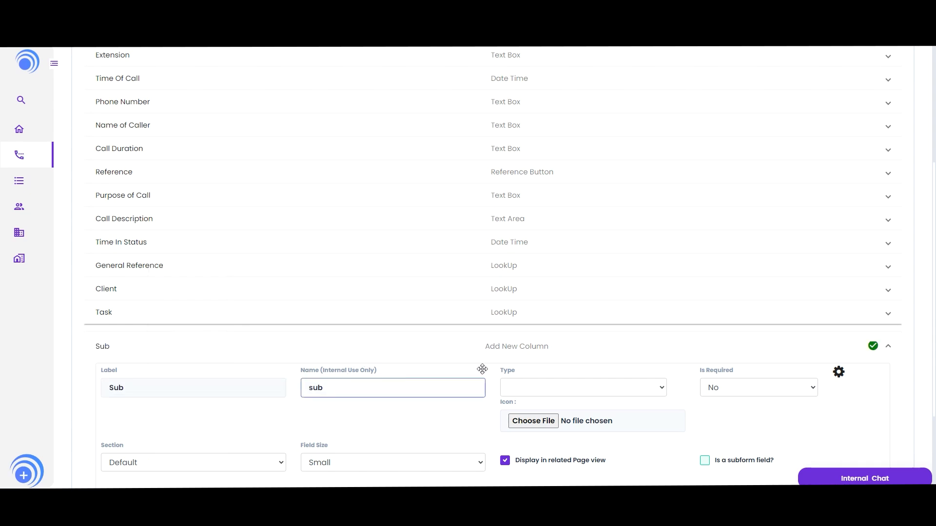
pyautogui.click(527, 386)
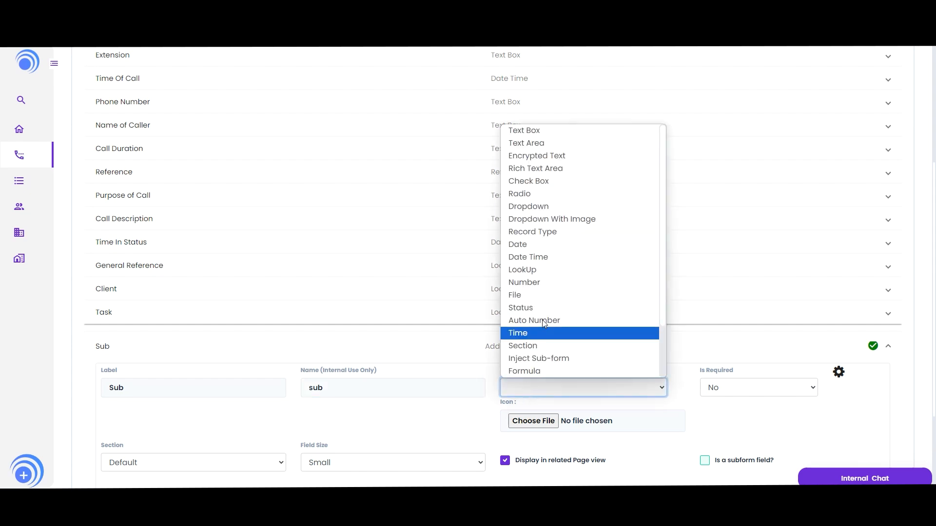
pyautogui.click(546, 276)
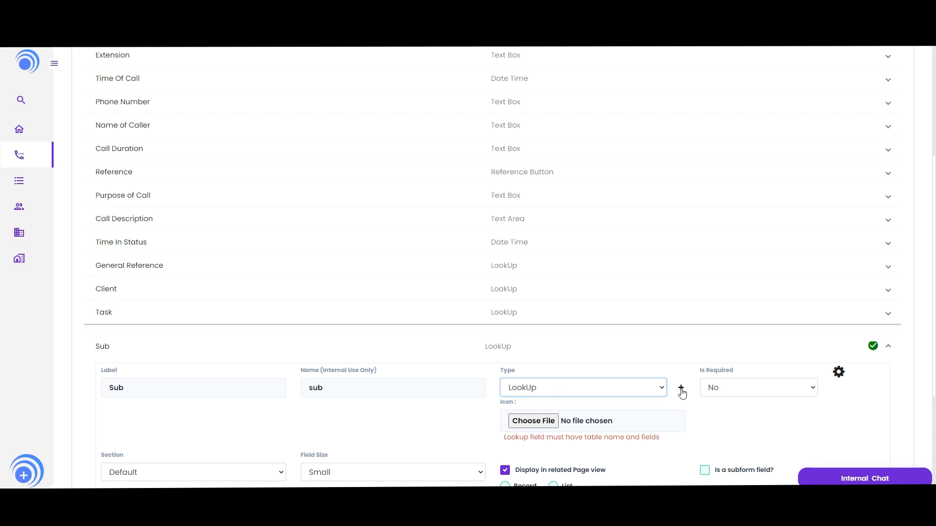
# - Configure the Sub lookup to use the Subs table with the Company name field
pyautogui.click(681, 389)
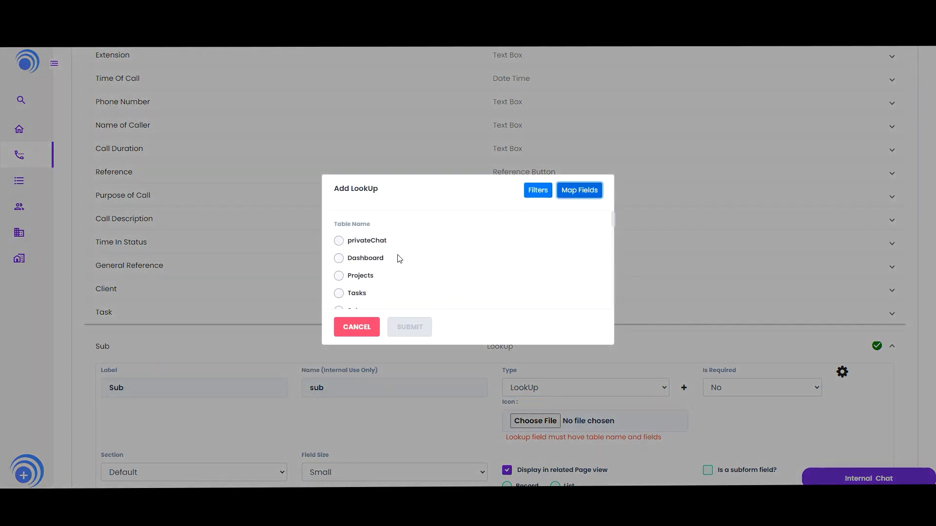
pyautogui.scroll(-10, 383, 263)
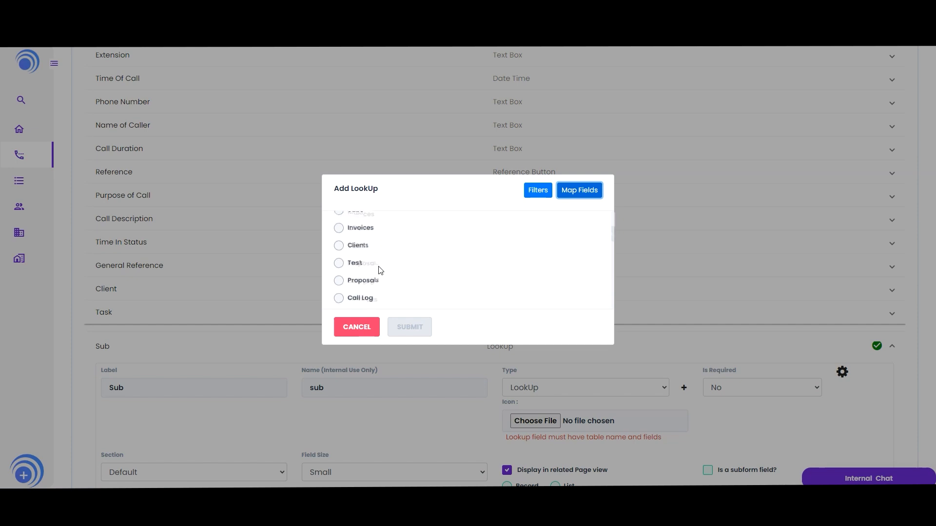
pyautogui.scroll(-2, 380, 270)
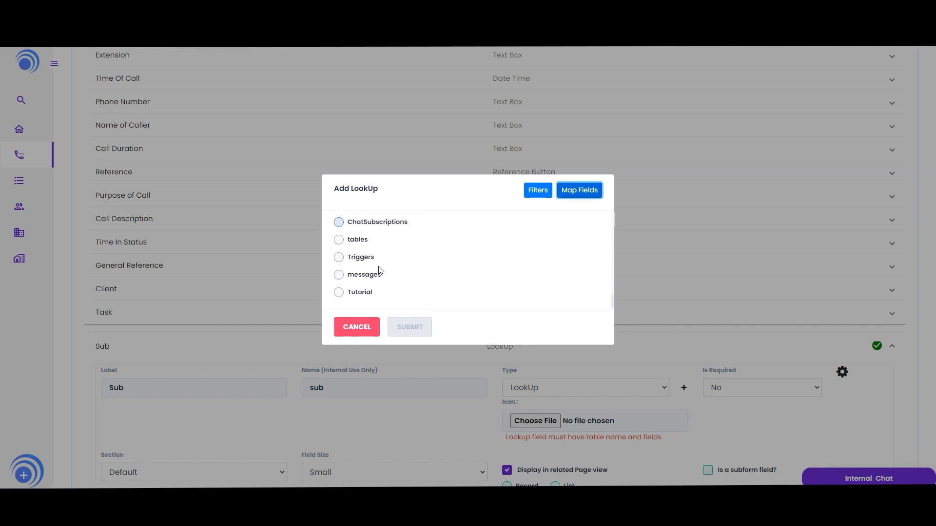
pyautogui.scroll(10, 381, 271)
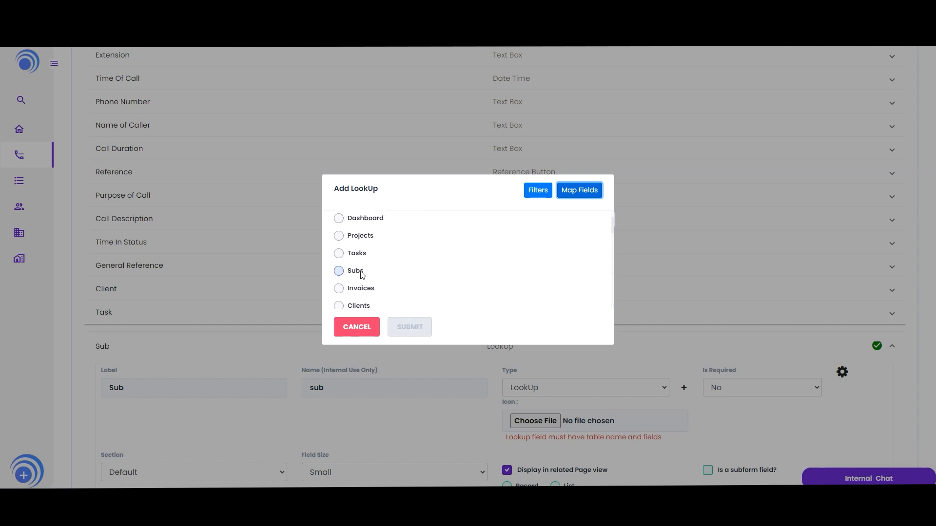
pyautogui.click(361, 271)
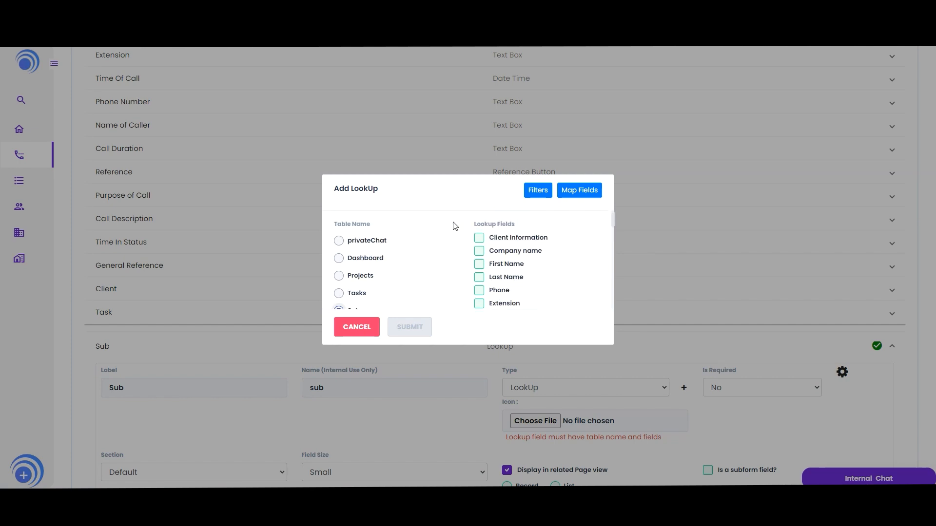
pyautogui.scroll(-1, 395, 273)
pyautogui.scroll(2, 451, 262)
pyautogui.click(479, 251)
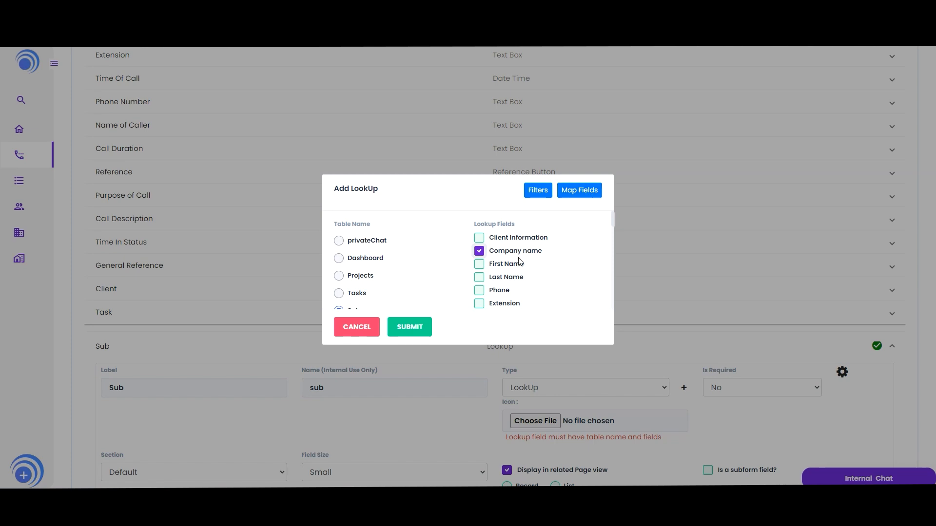
pyautogui.scroll(-1, 536, 271)
pyautogui.scroll(1, 459, 267)
pyautogui.click(410, 327)
# - Enable Display in List, Is Searchable and Record History in the Sub column's additional options
pyautogui.scroll(-3, 419, 341)
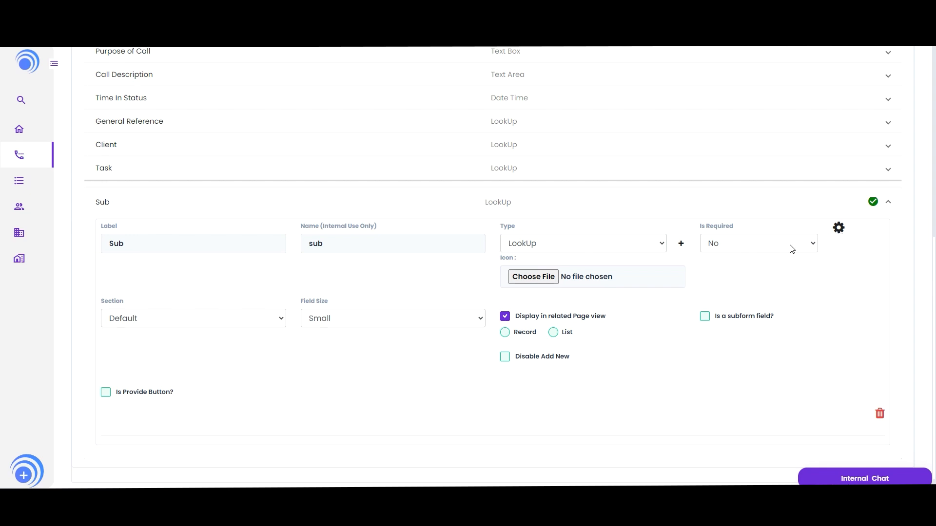
pyautogui.click(838, 229)
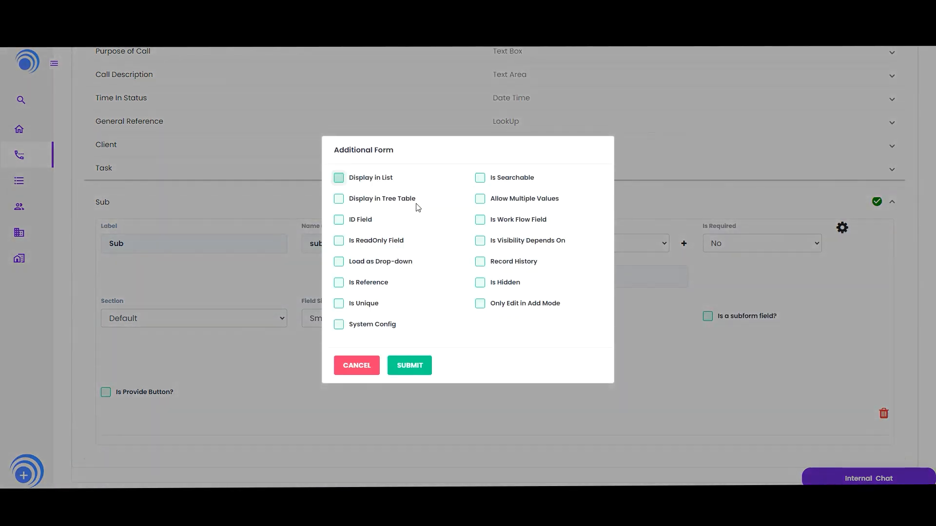
pyautogui.click(338, 178)
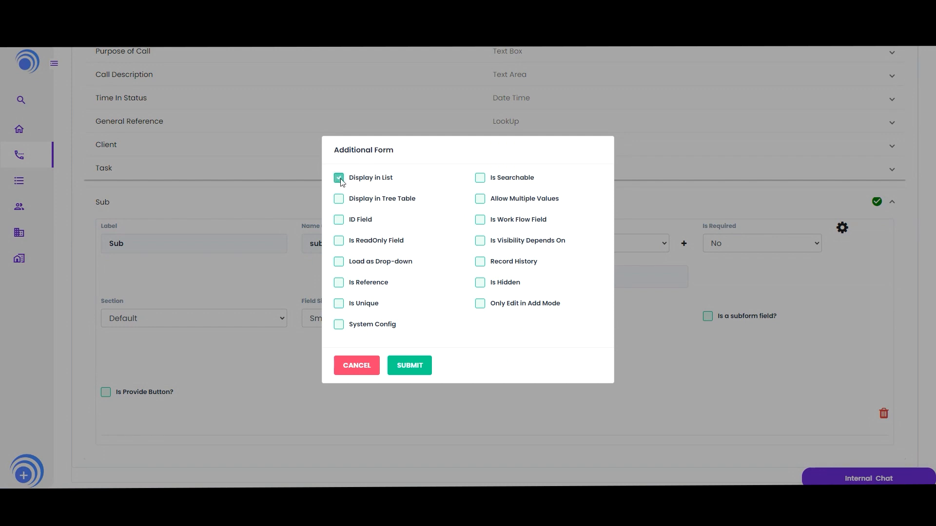
pyautogui.click(480, 179)
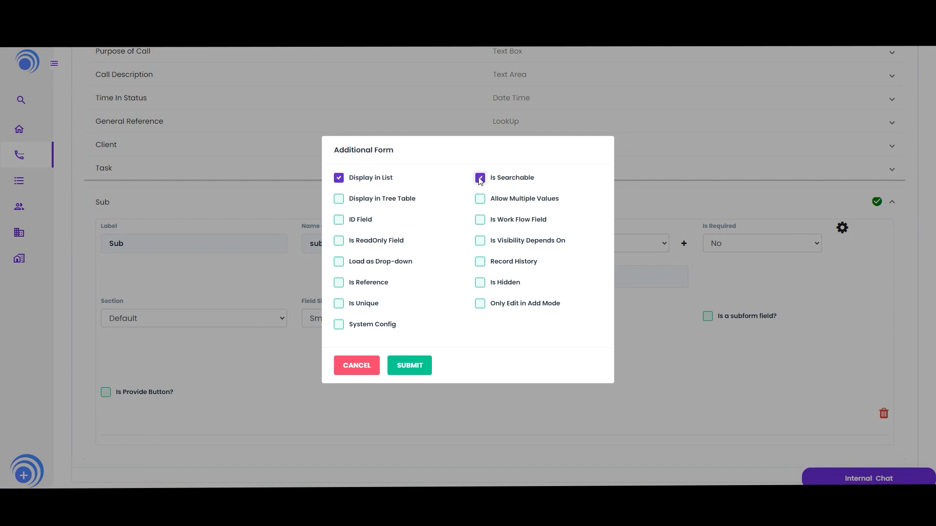
pyautogui.click(480, 262)
pyautogui.click(416, 372)
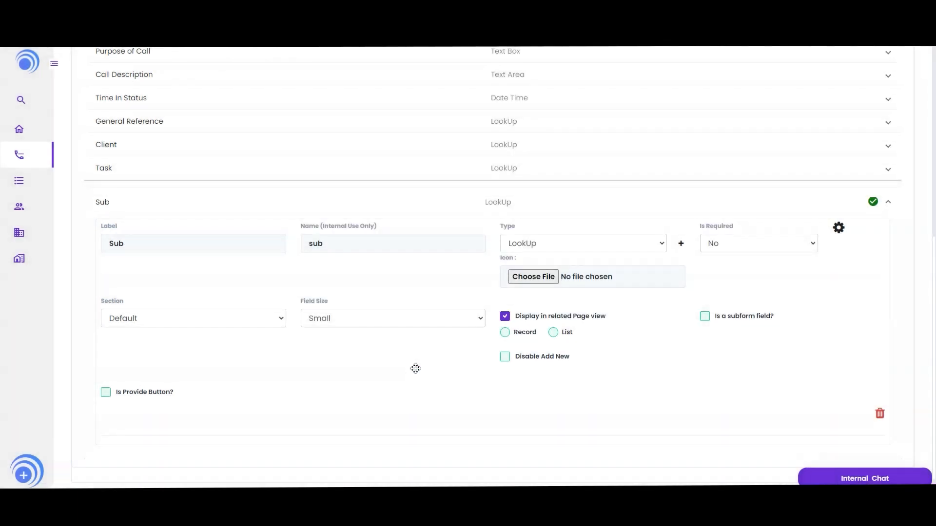
# - Move the Sub column to just below Name of Caller and save the table
pyautogui.click(425, 213)
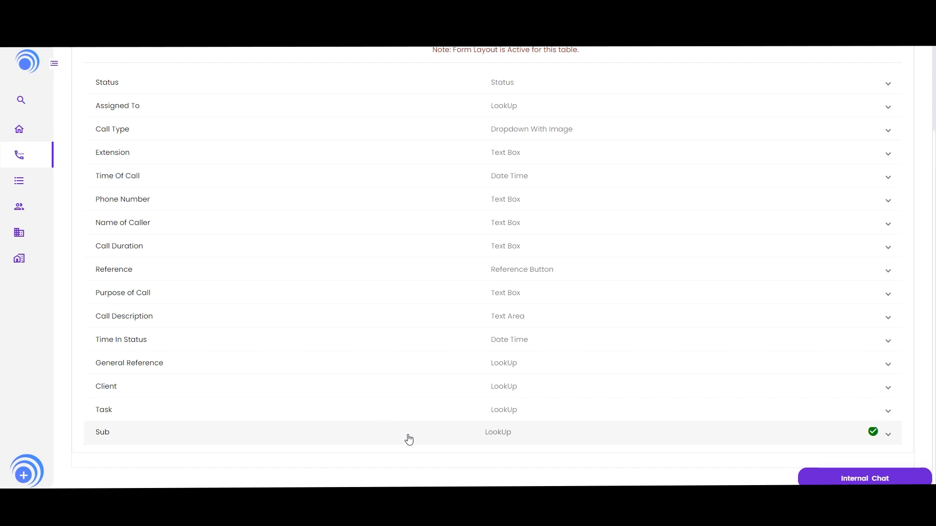
pyautogui.moveTo(409, 439); pyautogui.dragTo(410, 249)
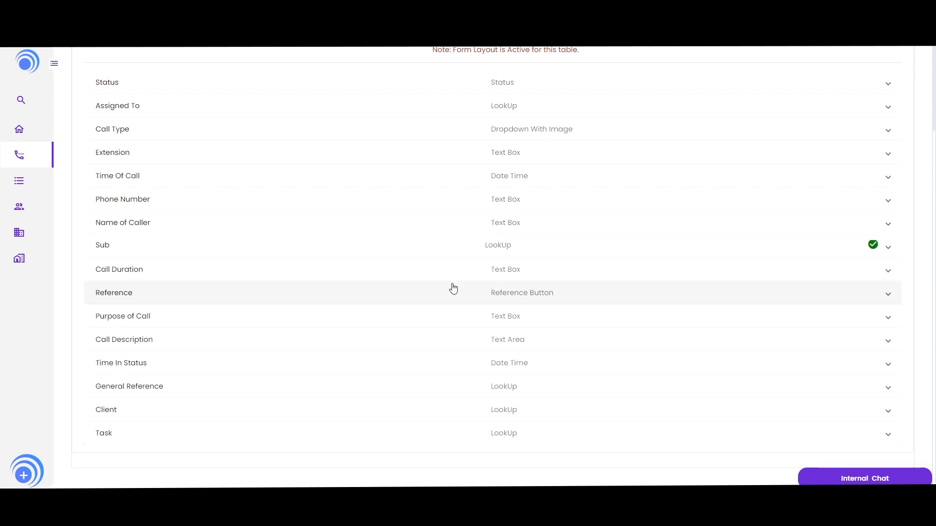
pyautogui.scroll(1, 499, 271)
pyautogui.click(463, 81)
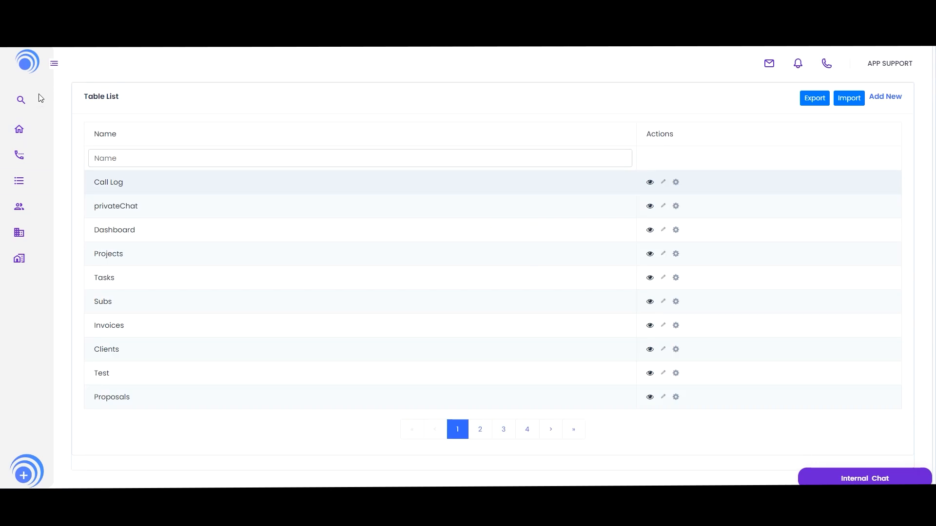
# - Open a new call log form on the Call Log page to check the added Sub field
pyautogui.click(55, 63)
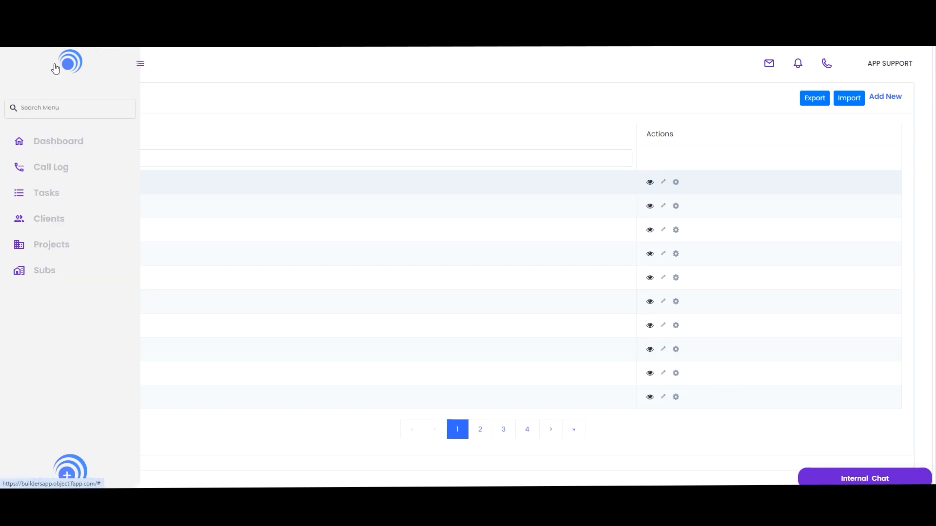
pyautogui.click(69, 174)
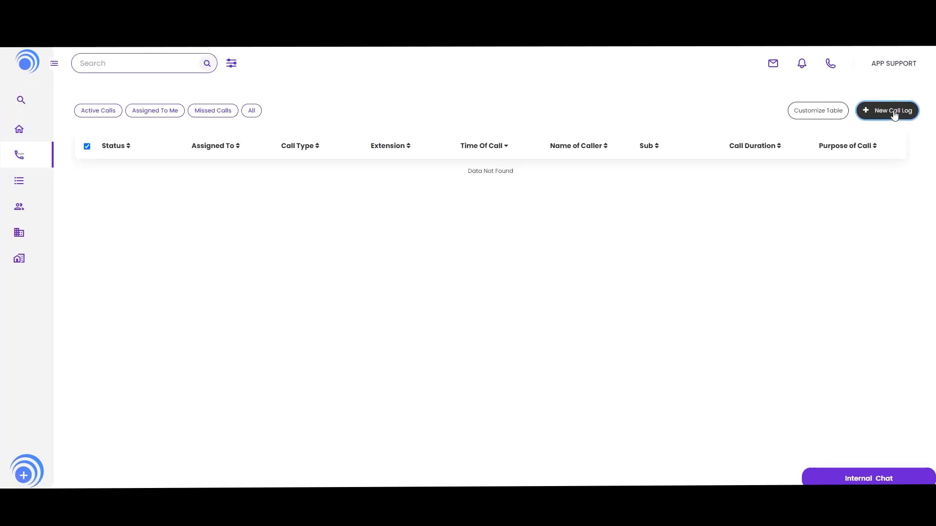
pyautogui.click(893, 110)
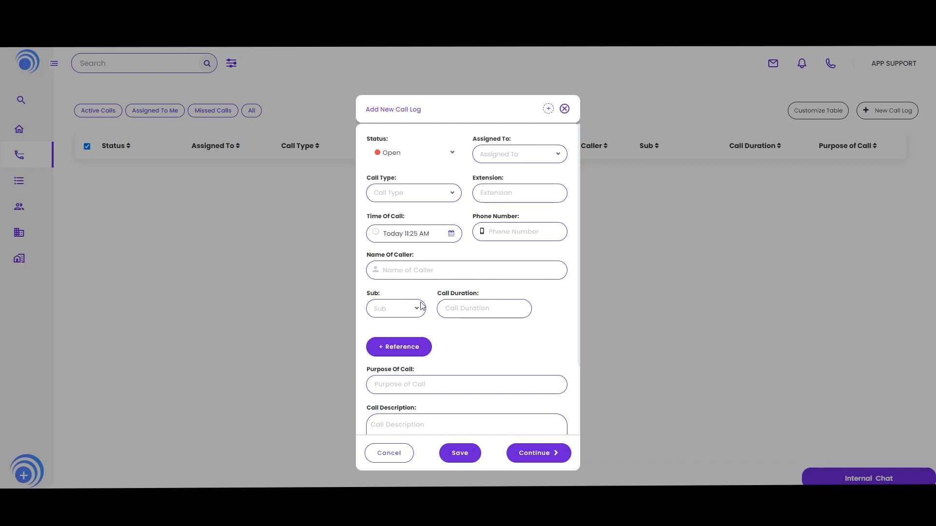
# - Inspect the Sub field's dropdown options in the new call log form, then cancel the form
pyautogui.click(396, 313)
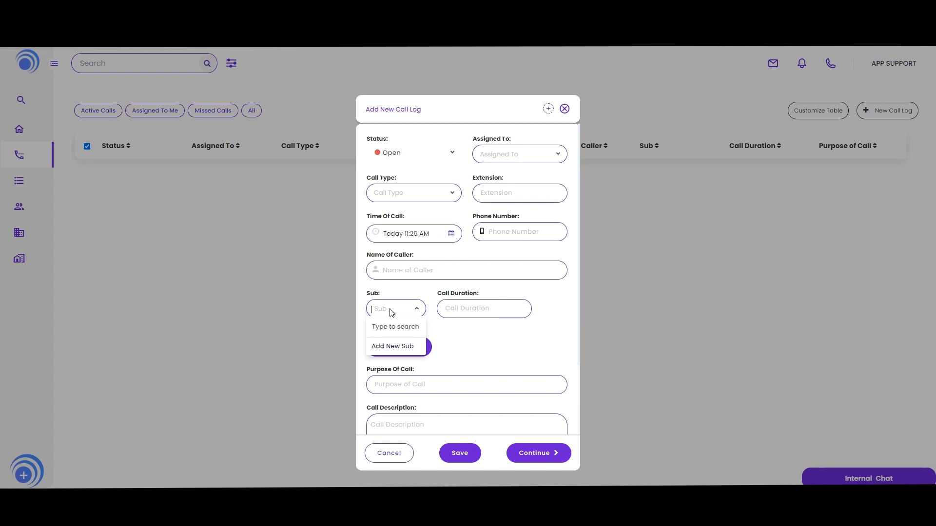
pyautogui.click(450, 326)
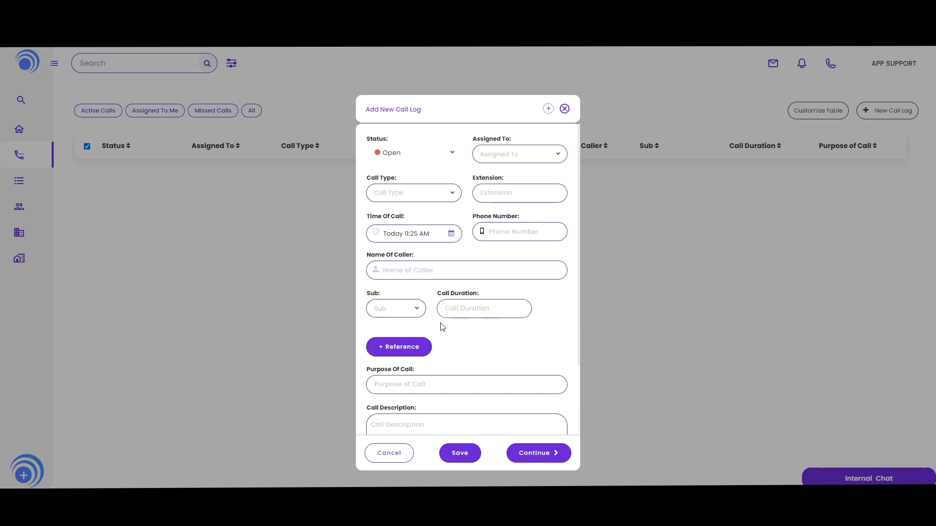
pyautogui.doubleClick(379, 293)
pyautogui.click(389, 453)
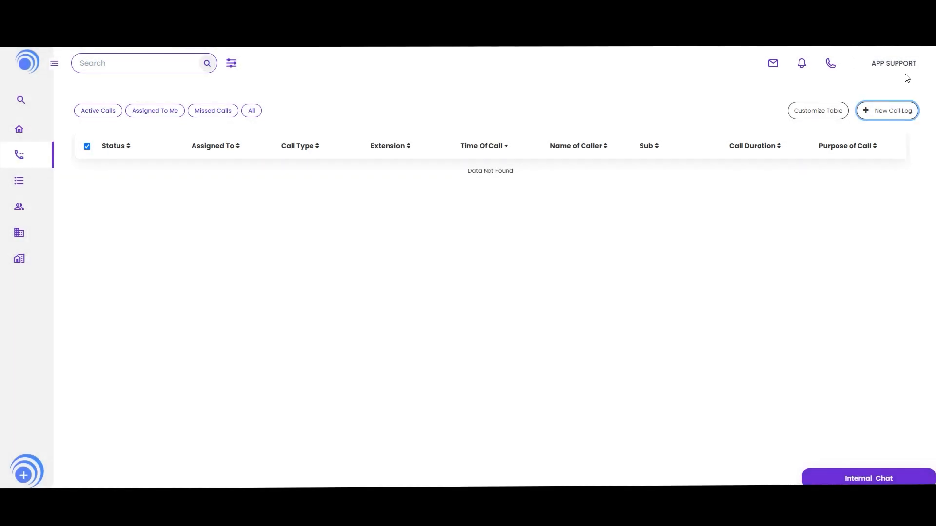
# - Open the Call Log table for editing, set the Sub column's field size to Medium, and save the table
pyautogui.click(893, 64)
pyautogui.click(772, 177)
pyautogui.click(396, 159)
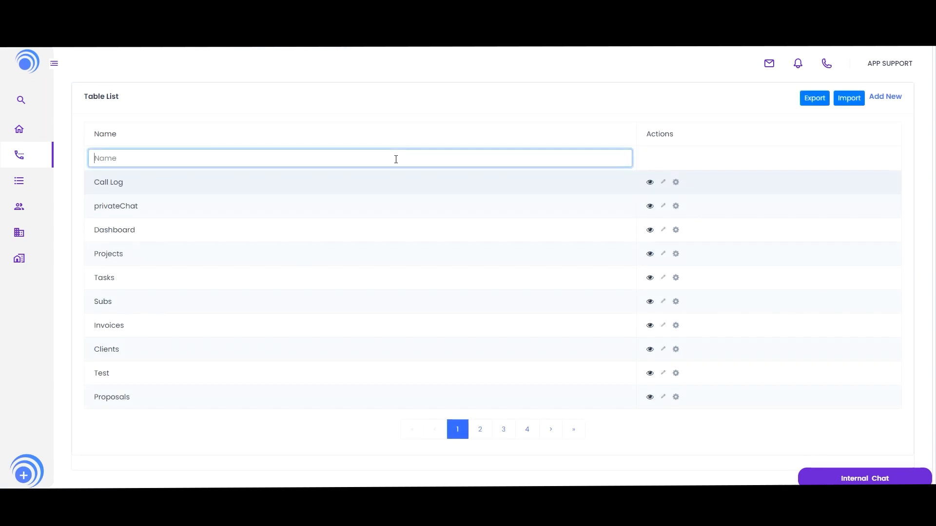
pyautogui.click(663, 181)
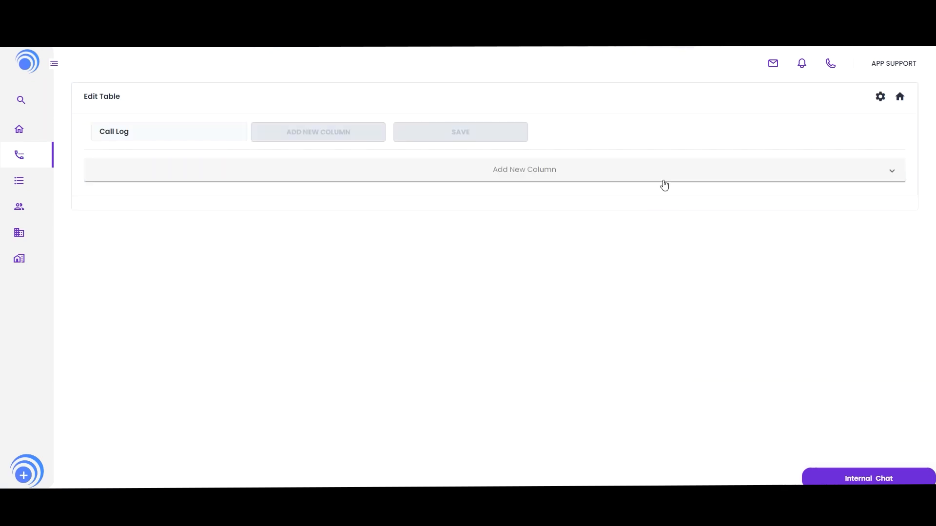
pyautogui.click(478, 334)
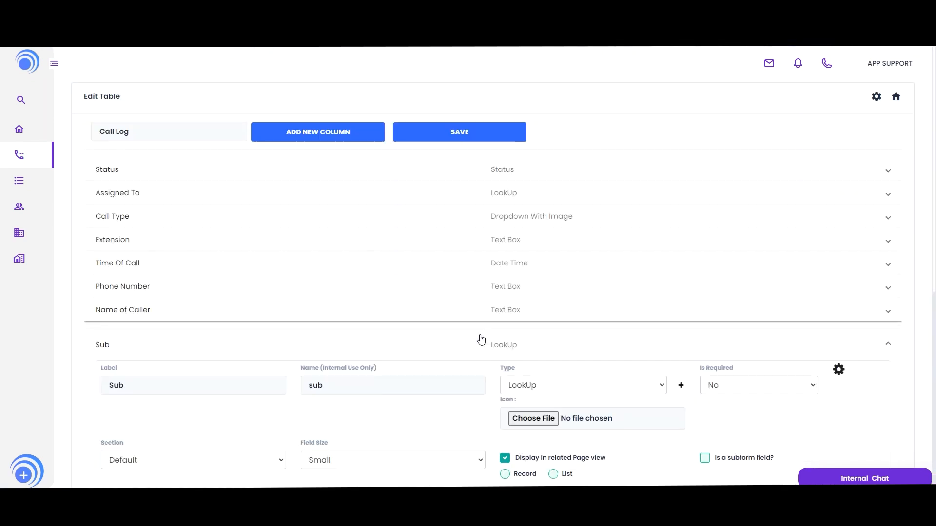
pyautogui.scroll(-2, 451, 347)
pyautogui.click(429, 371)
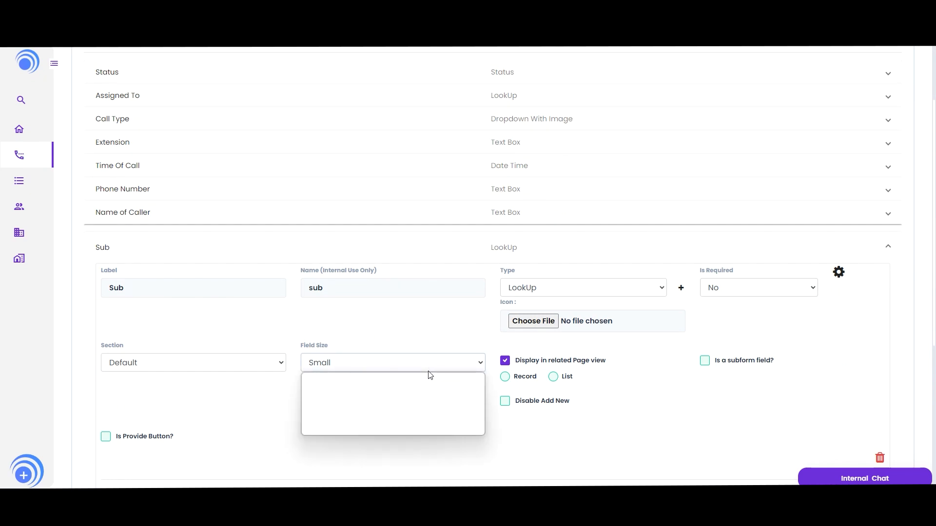
pyautogui.click(403, 404)
pyautogui.scroll(3, 513, 351)
pyautogui.click(473, 132)
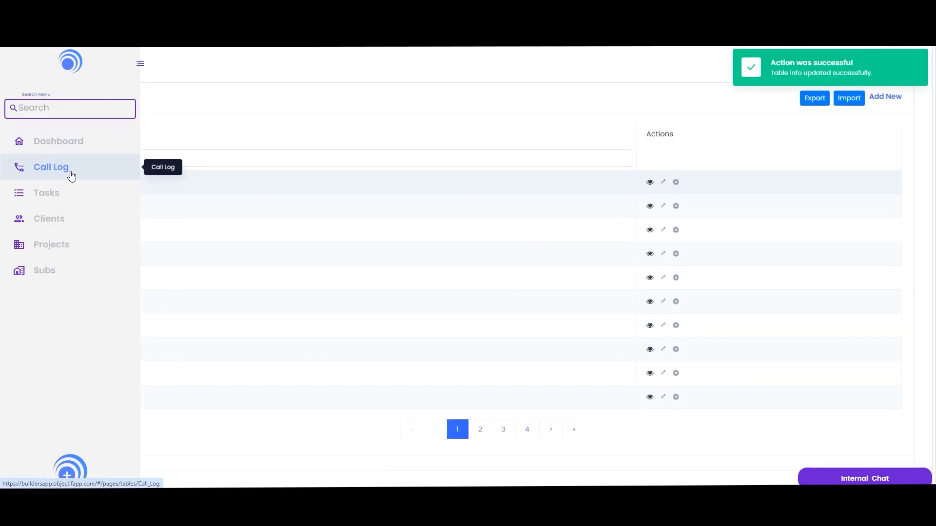
# - Open a new call log from the Call Log page and pick Floorit as the Sub by searching "fl"
pyautogui.click(68, 173)
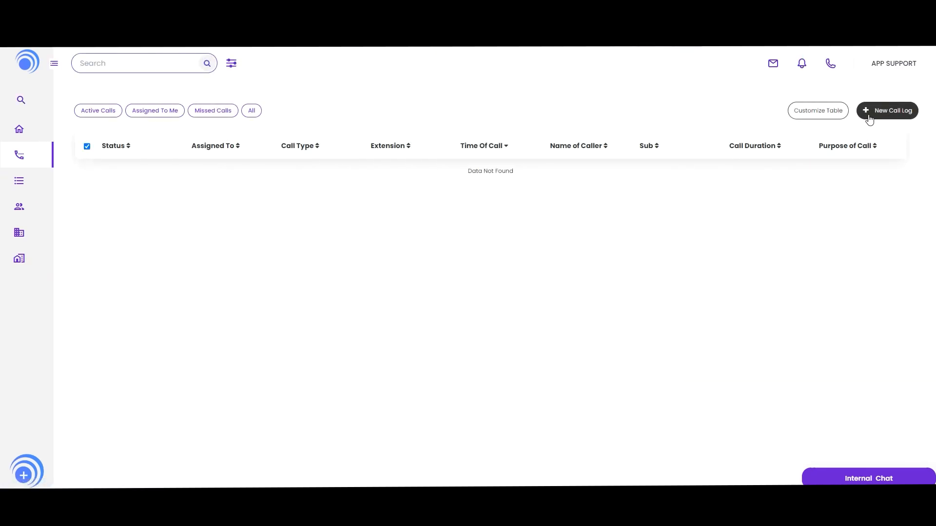
pyautogui.click(868, 119)
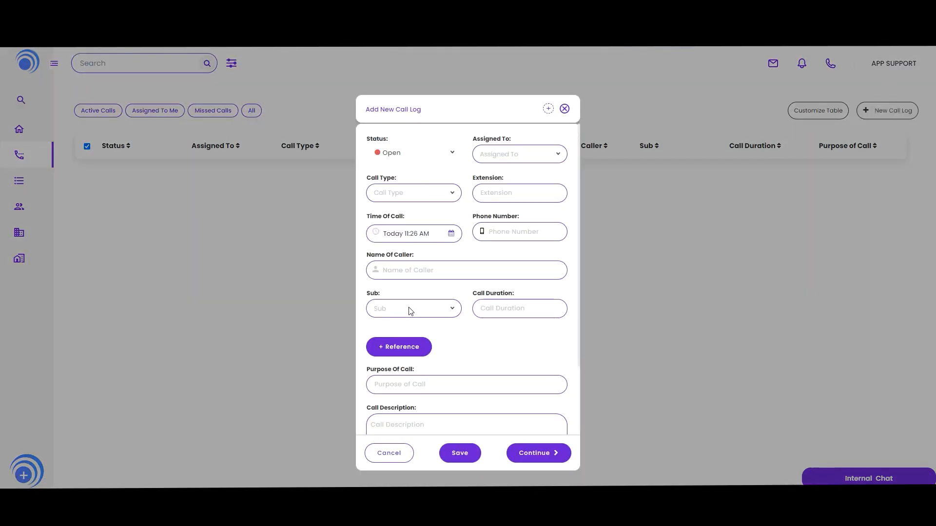
pyautogui.moveTo(369, 294); pyautogui.dragTo(367, 293)
pyautogui.click(396, 311)
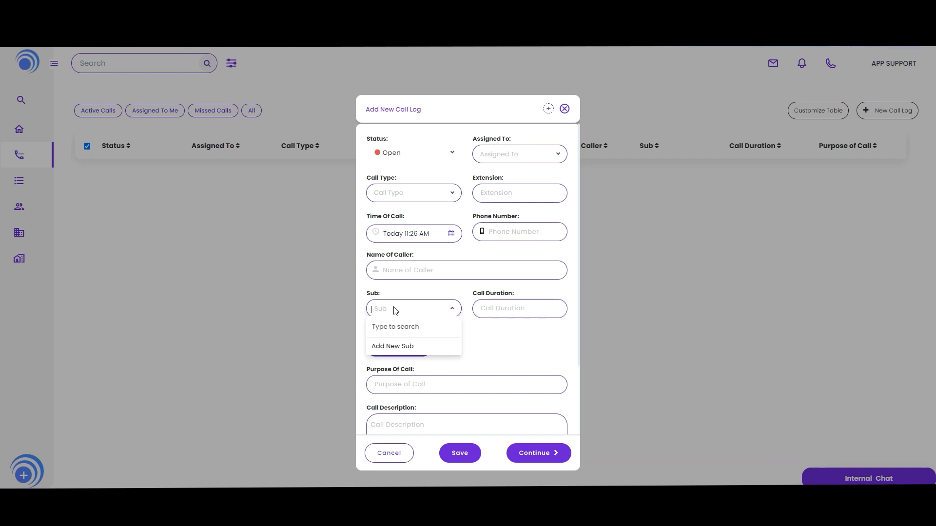
pyautogui.write('fl')
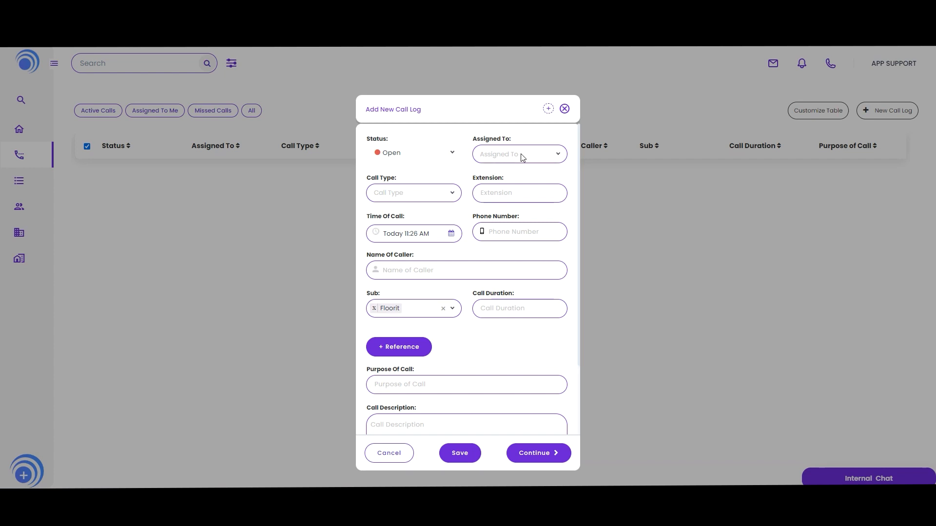
# - Enter Test as the purpose of call and t as the call description, then save the call log
pyautogui.scroll(-2, 484, 296)
pyautogui.scroll(2, 486, 378)
pyautogui.scroll(-2, 484, 284)
pyautogui.scroll(2, 455, 389)
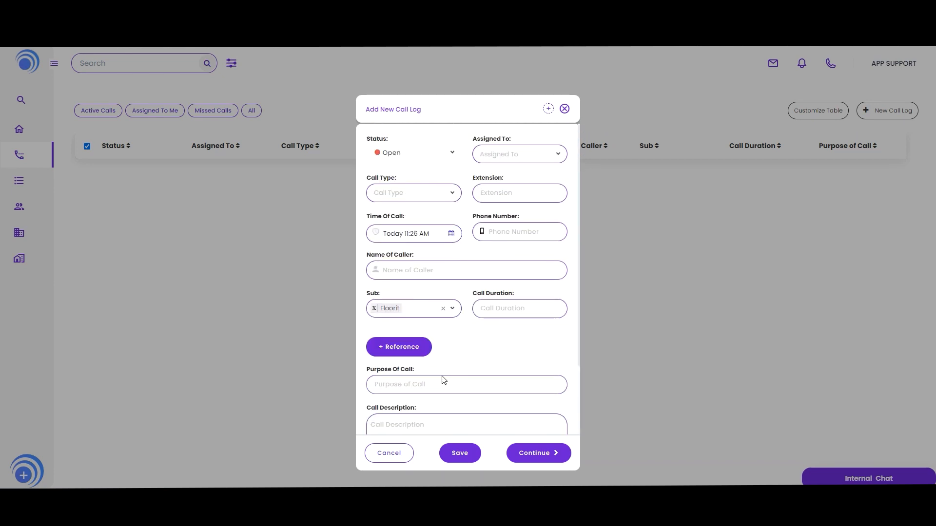
pyautogui.scroll(-1, 441, 378)
pyautogui.click(431, 335)
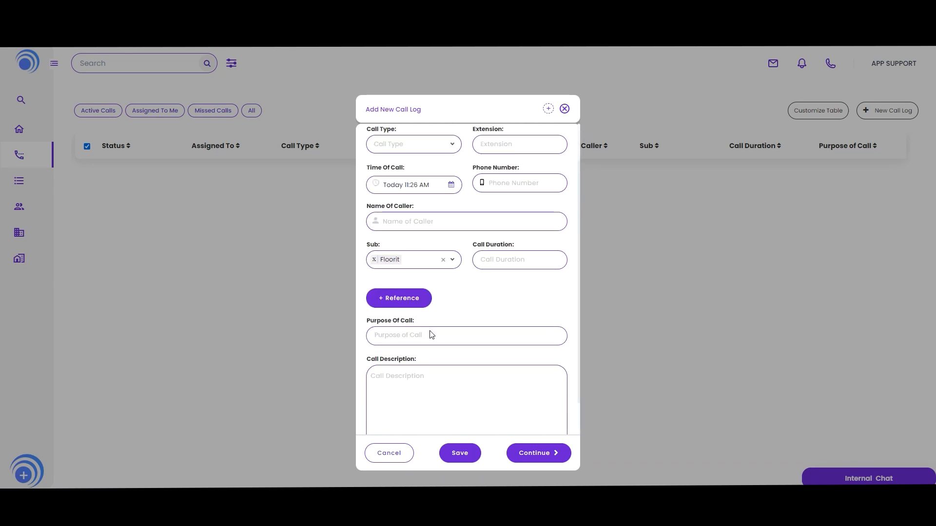
pyautogui.write('Test')
pyautogui.click(422, 382)
pyautogui.write('test')
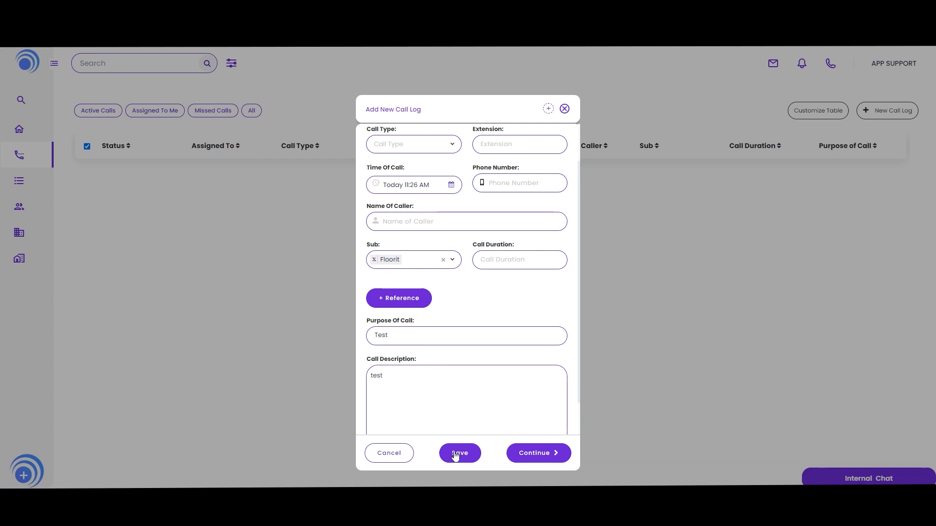
pyautogui.click(457, 452)
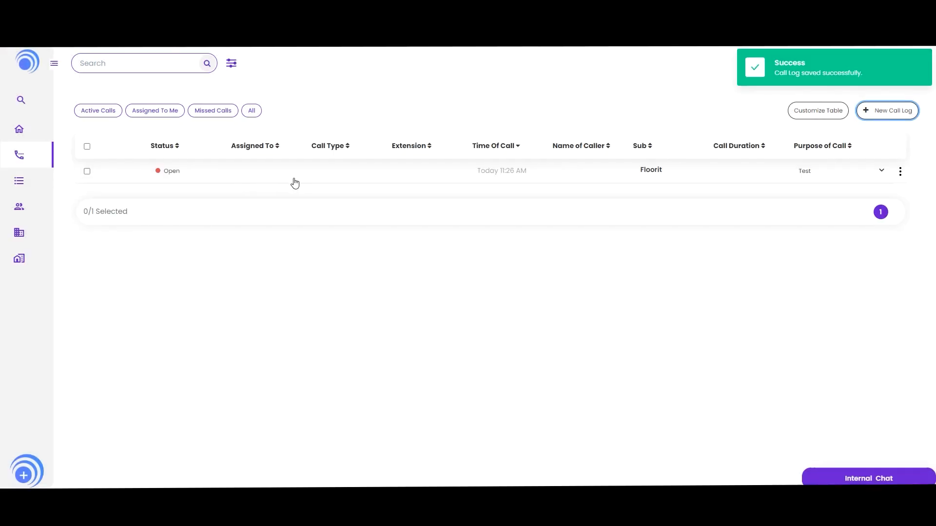
# - Open the Floorit sub's Call Log tab and view the new call log record, then close it
pyautogui.moveTo(87, 138)
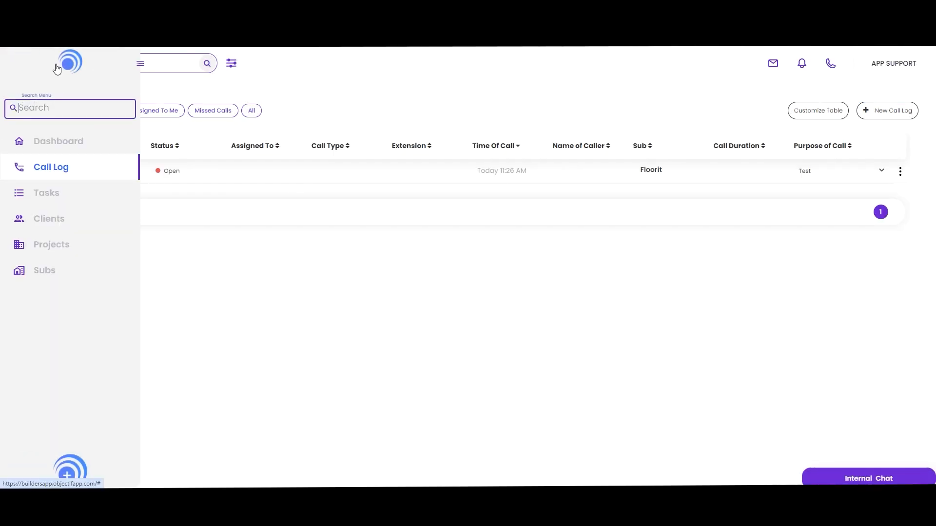
pyautogui.click(75, 278)
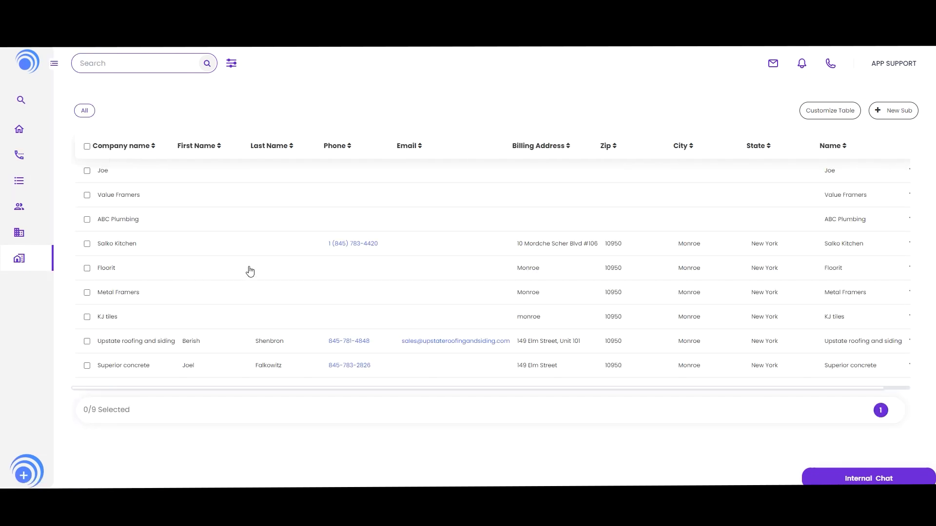
pyautogui.click(161, 275)
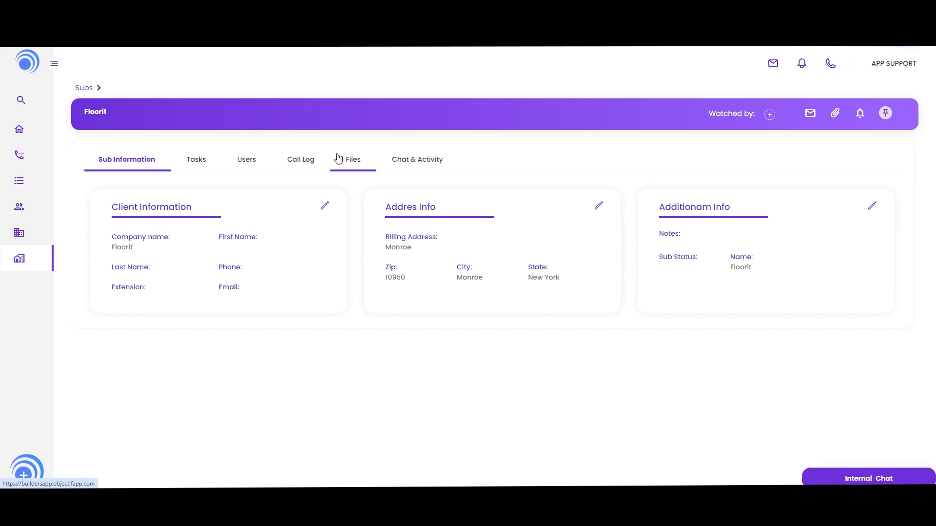
pyautogui.click(295, 164)
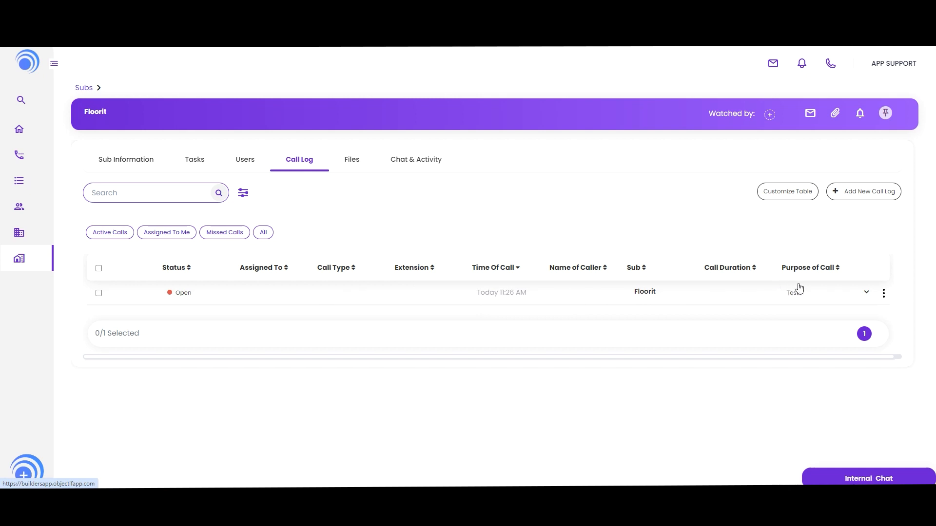
pyautogui.click(441, 297)
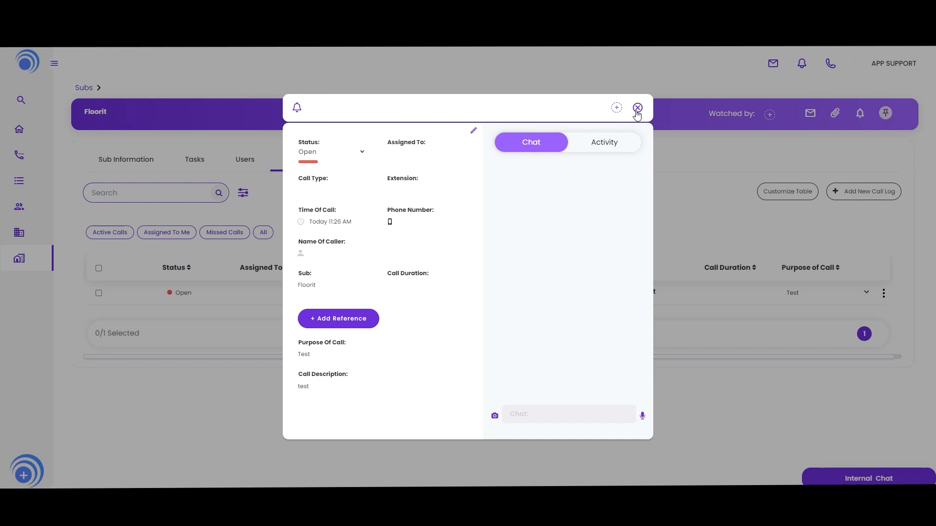
pyautogui.click(637, 108)
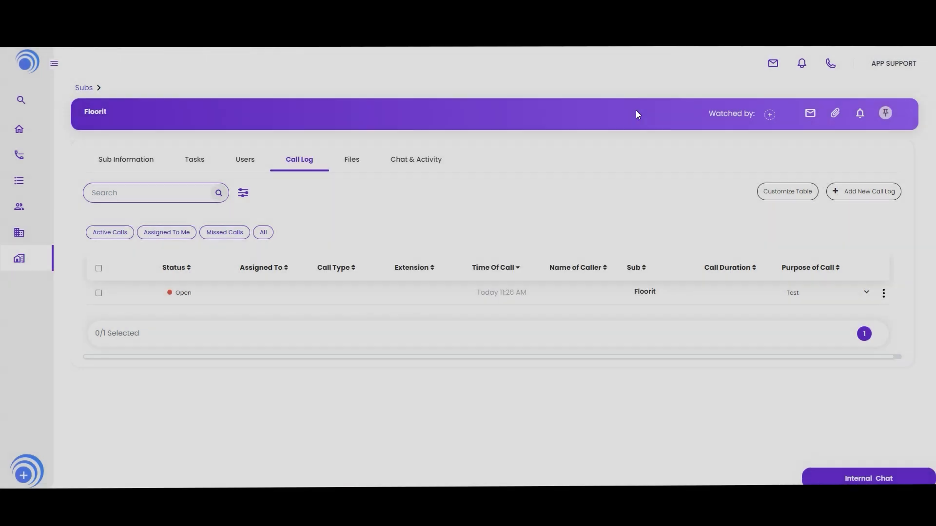